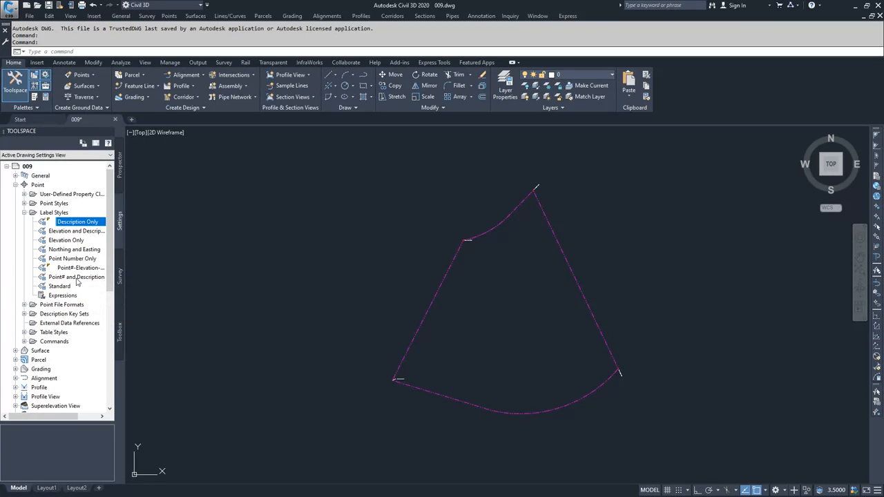
Copy the Point# and Description point label style and name the copy "Point# - Raw Description - Full Description"
right_click(77, 278)
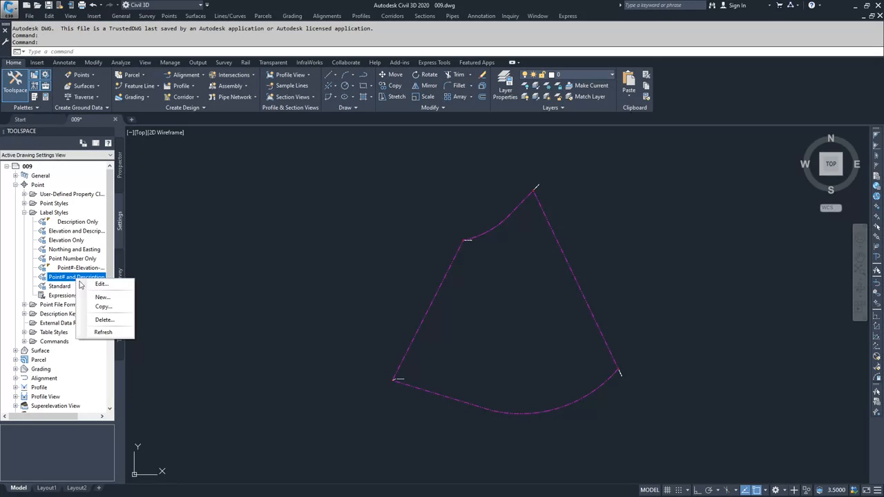
left_click(104, 308)
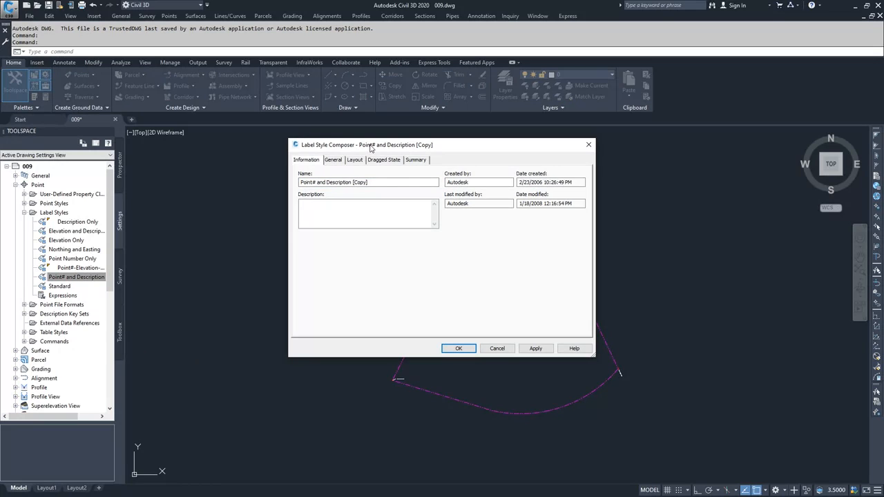
left_click(370, 182)
left_click_drag(370, 182, 354, 183)
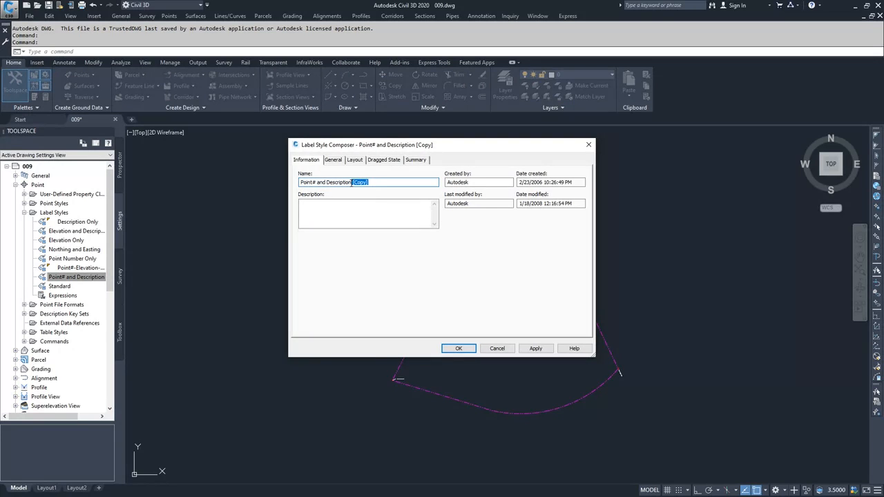
key("BackSpace")
key("BackSpace")
type("- Raw Description - Full Description")
Check the Orientation Reference and Forced Insertion options in the new label style's general behavior settings
left_click(334, 159)
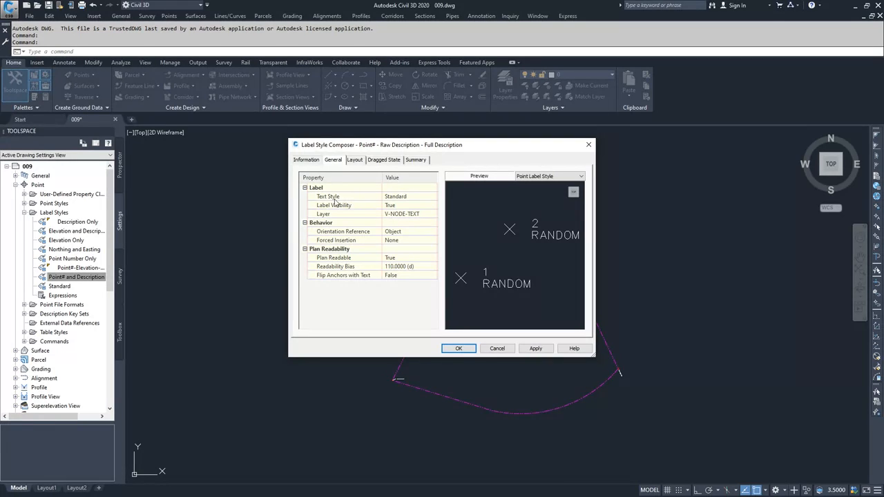
left_click(411, 235)
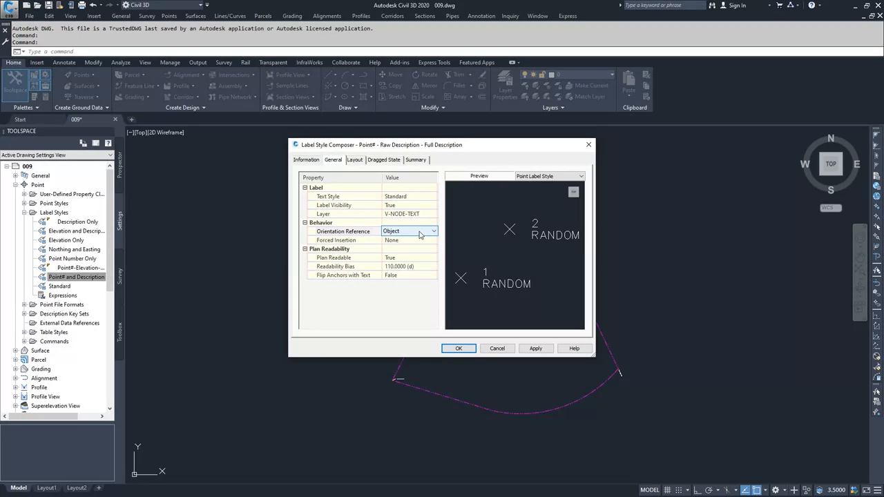
left_click(419, 235)
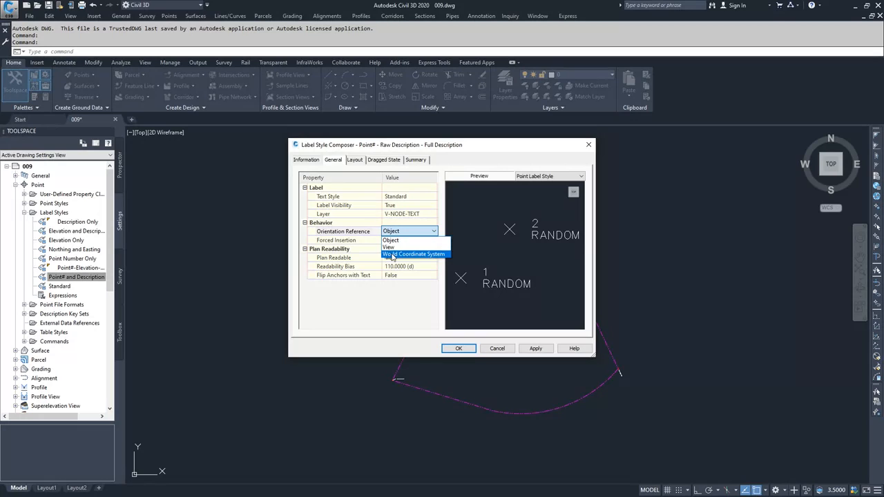
left_click(414, 240)
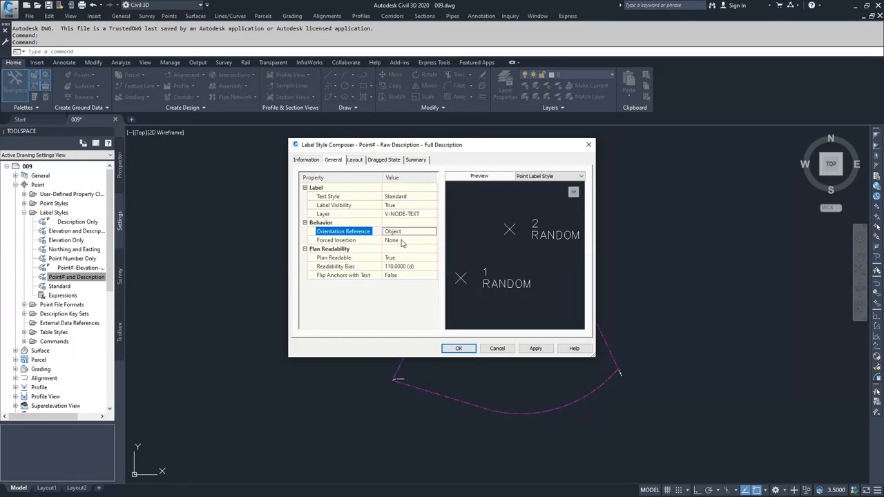
left_click(402, 241)
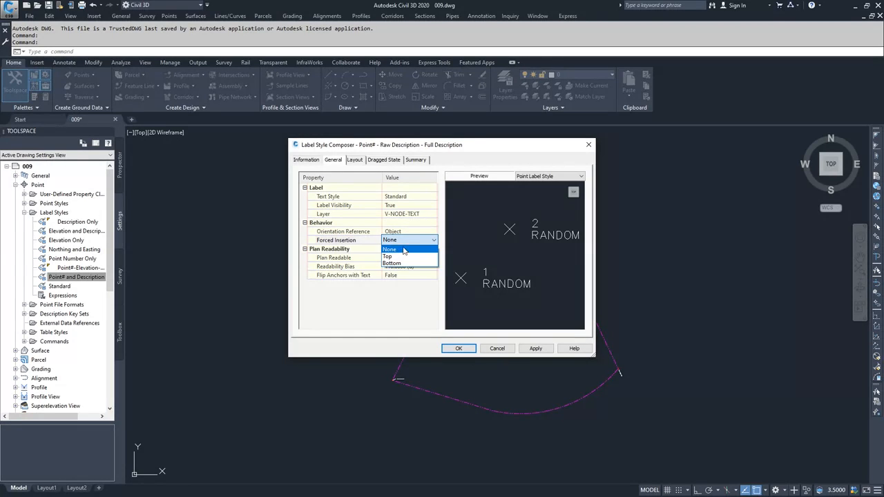
left_click(404, 250)
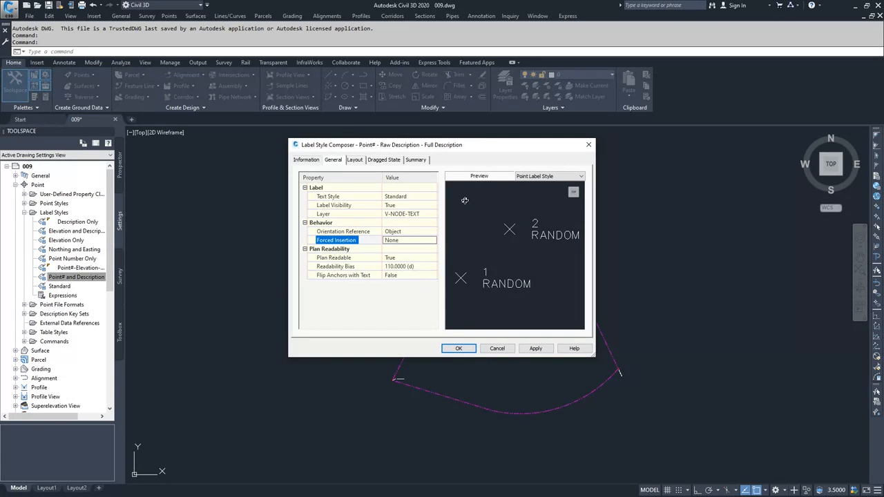
Add a text component to the label style's layout and name it Raw Description
left_click(355, 162)
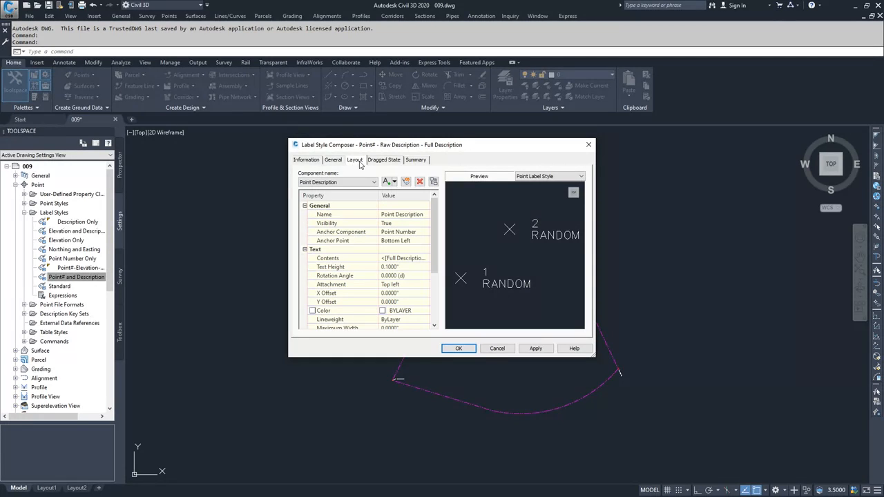
left_click(344, 182)
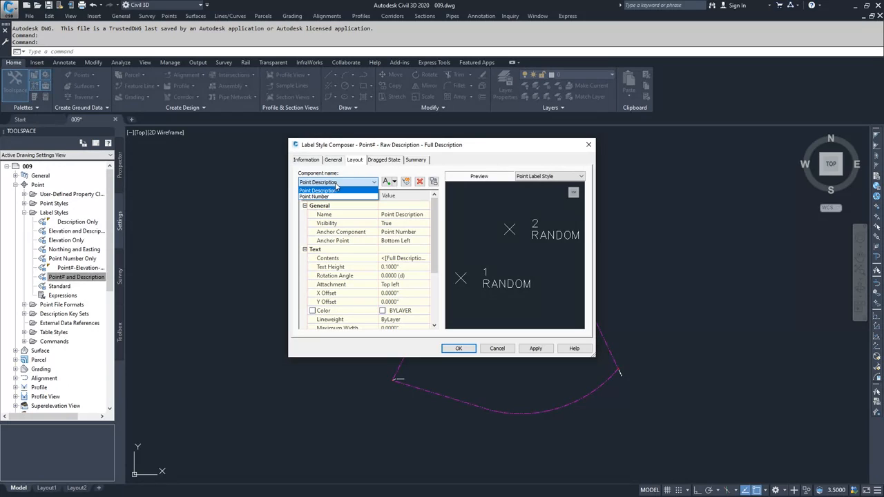
left_click(329, 191)
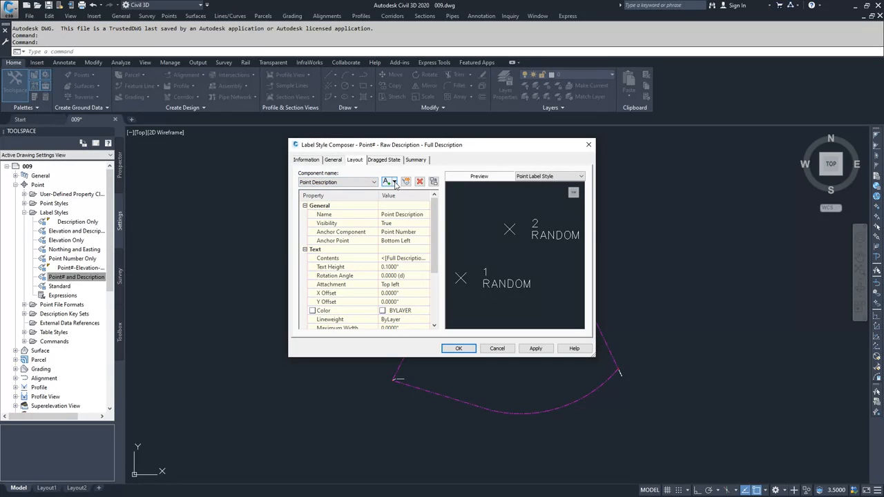
left_click(394, 182)
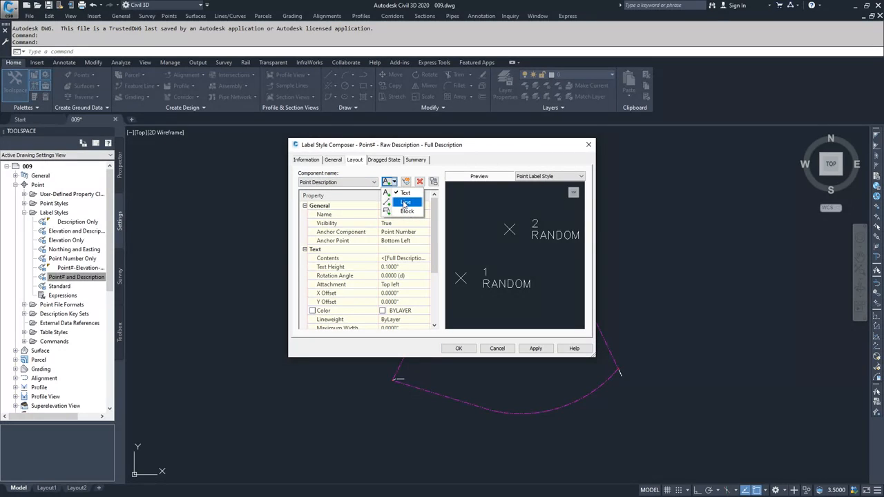
left_click(395, 183)
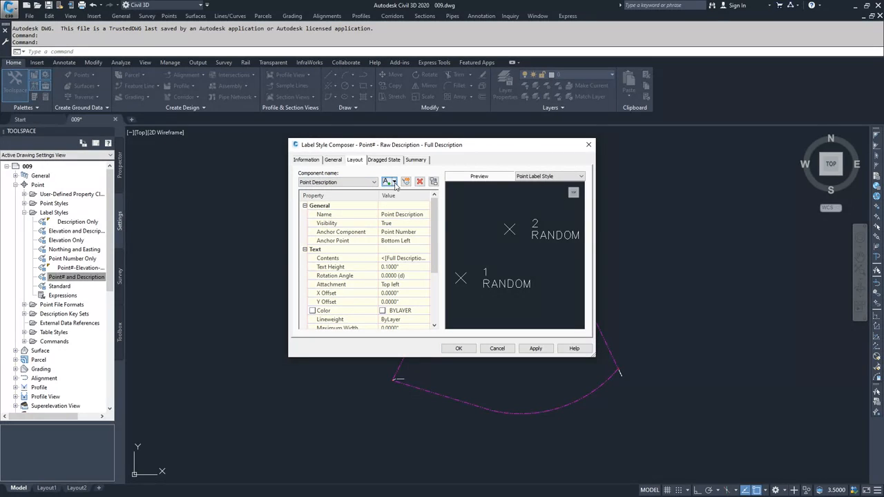
left_click(394, 183)
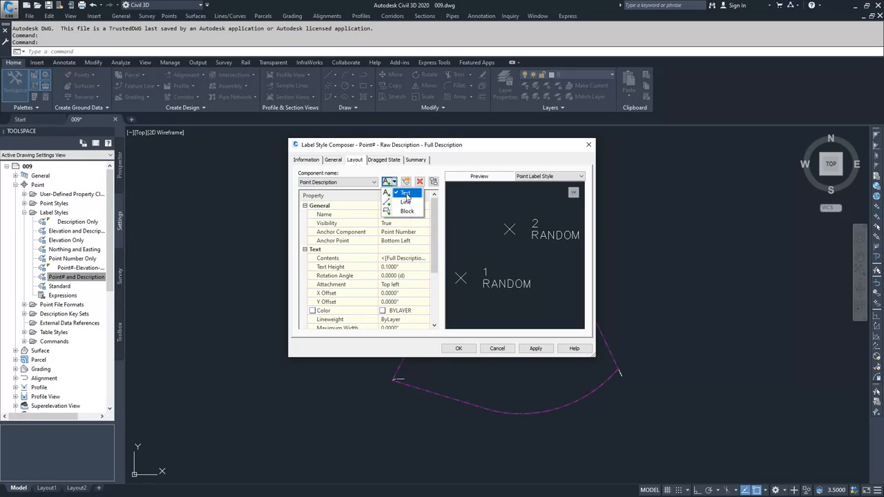
left_click(407, 194)
left_click(399, 215)
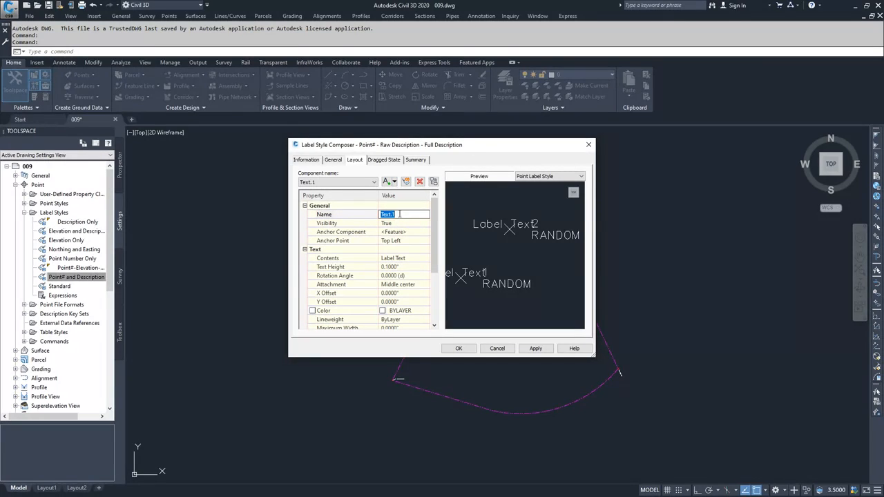
type("Raw Description")
Anchor the Raw Description component to the Point Number component at its Bottom Left anchor point
left_click(404, 235)
left_click(414, 236)
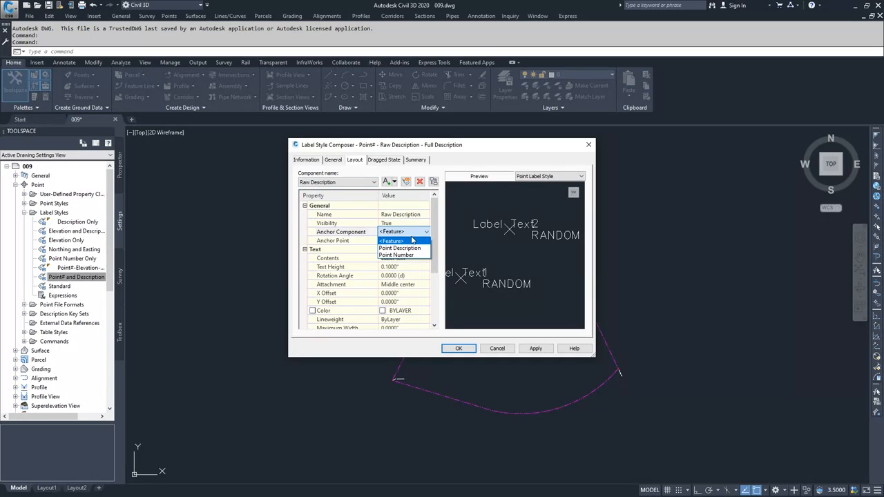
left_click(405, 256)
left_click(404, 242)
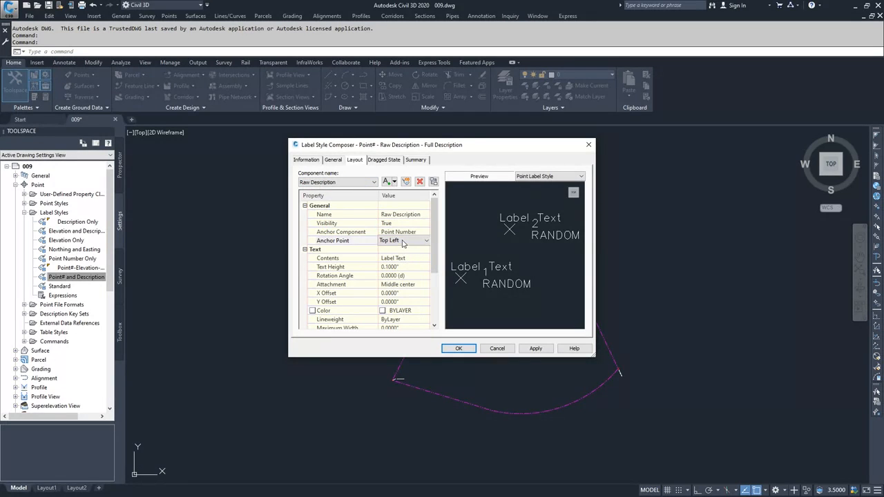
left_click(405, 242)
left_click(406, 296)
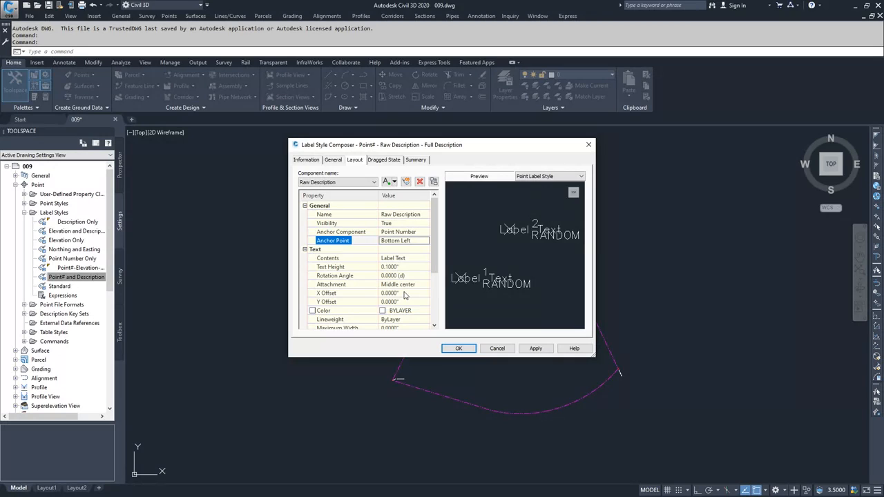
Rename the Point Description component of the label layout as Full Description
left_click(359, 184)
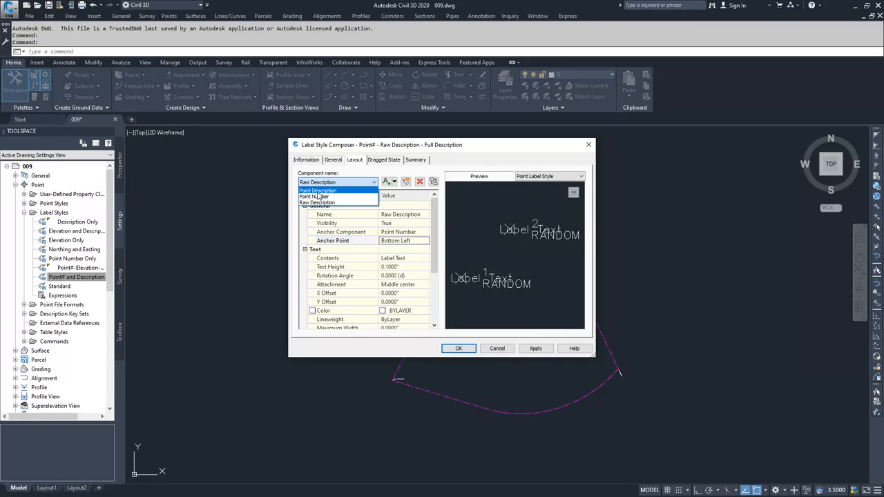
left_click(318, 191)
left_click(388, 215)
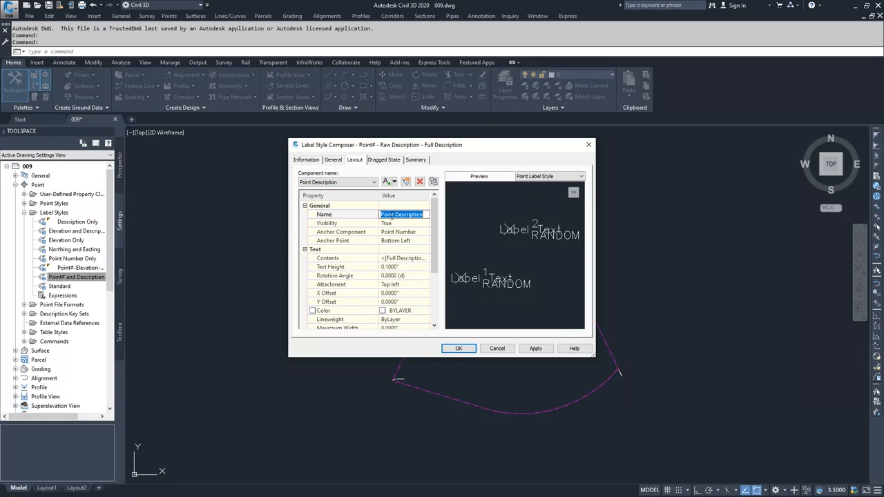
left_click(395, 215)
left_click_drag(396, 215, 355, 214)
type("Full")
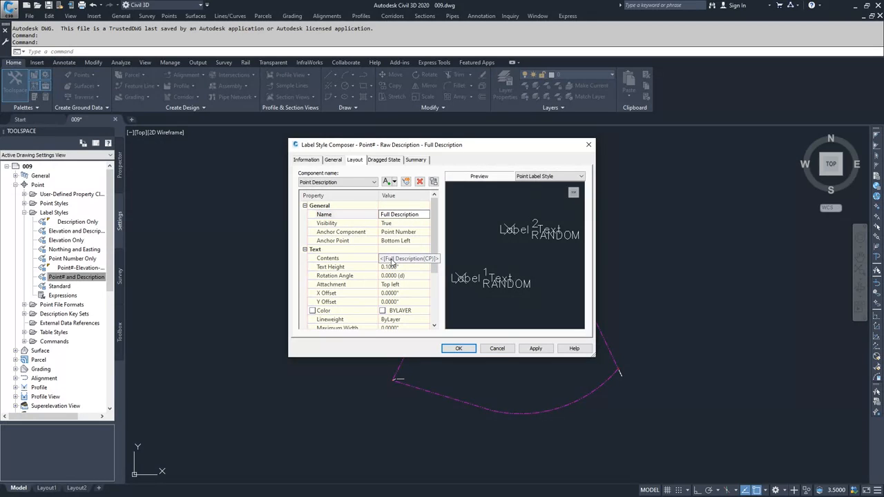
left_click(384, 224)
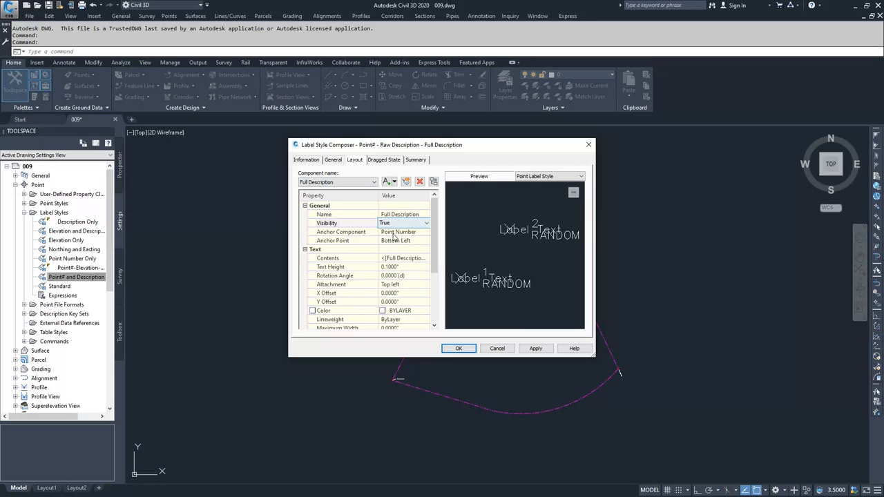
Set the Full Description component's anchor component to Raw Description
left_click(407, 233)
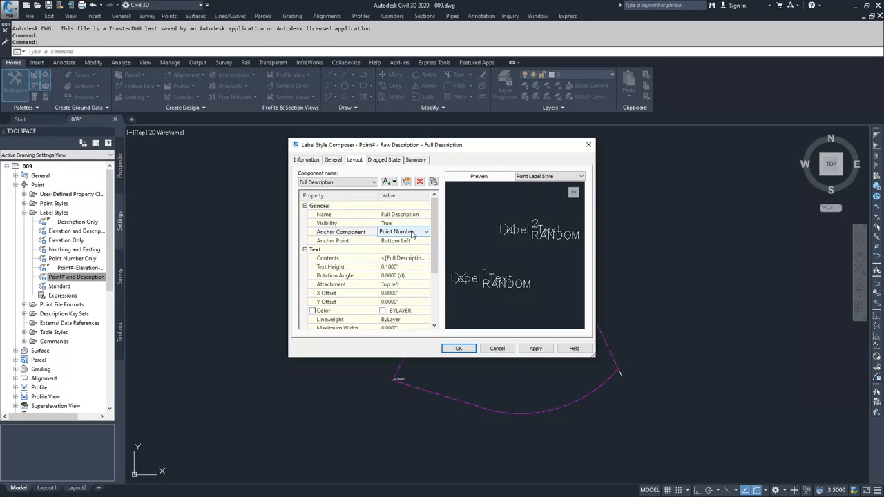
left_click(412, 235)
left_click(406, 258)
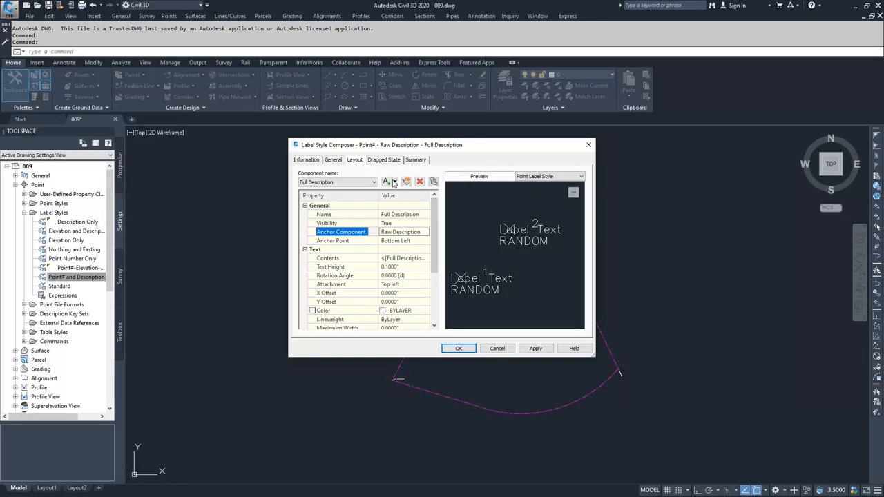
Open the Raw Description component's text contents for editing and delete the default label text
left_click(374, 183)
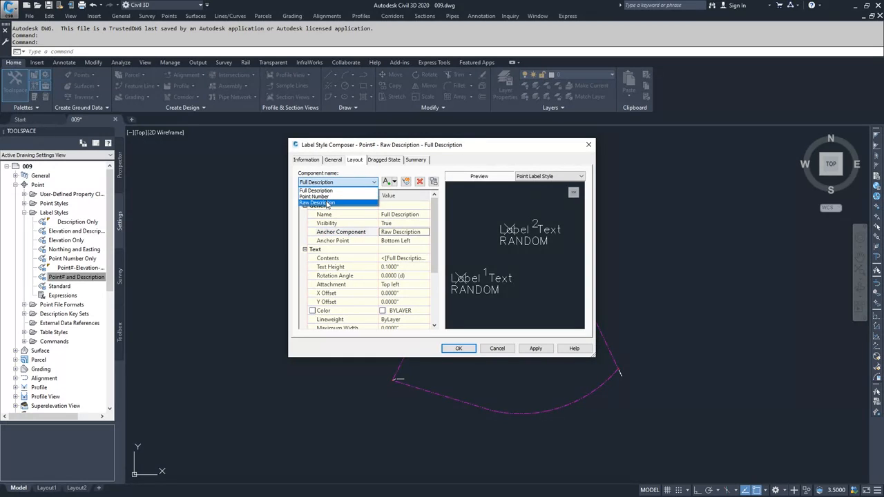
left_click(328, 202)
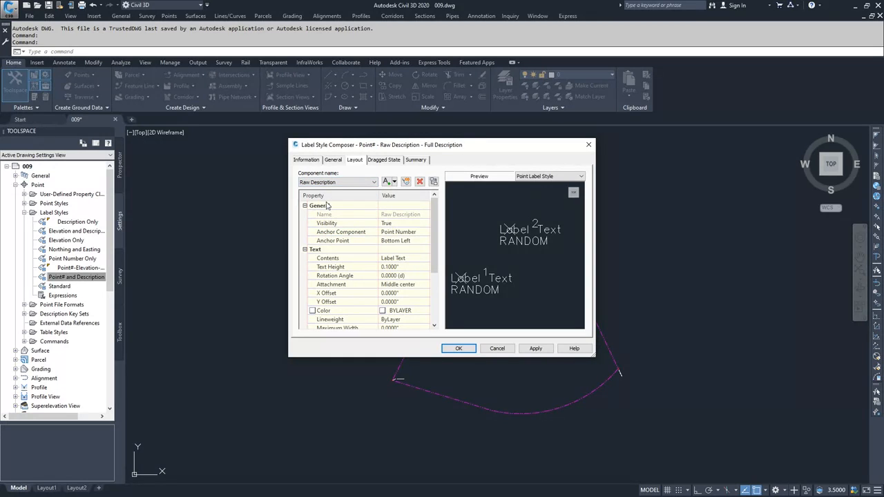
left_click(400, 262)
left_click(426, 259)
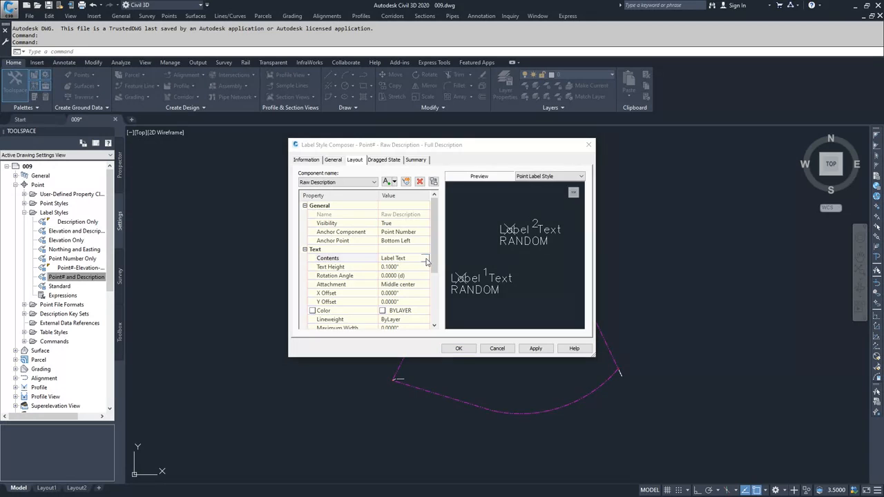
left_click_drag(535, 199, 496, 197)
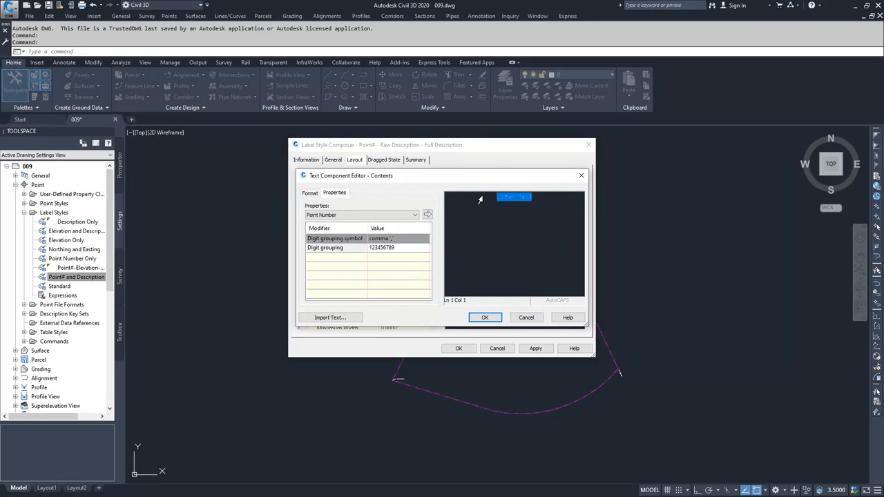
key("Delete")
Insert the Raw Description property with preserve case capitalization as the component's contents and accept the text
left_click(406, 216)
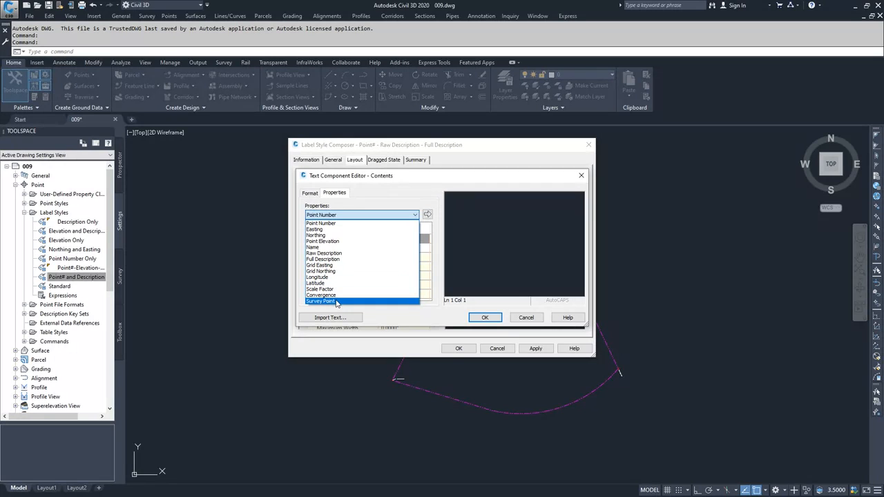
left_click(336, 253)
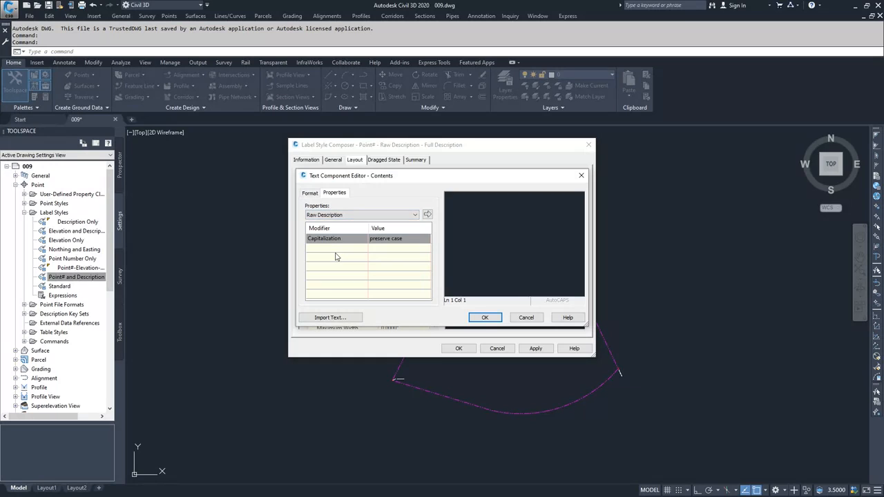
left_click(396, 239)
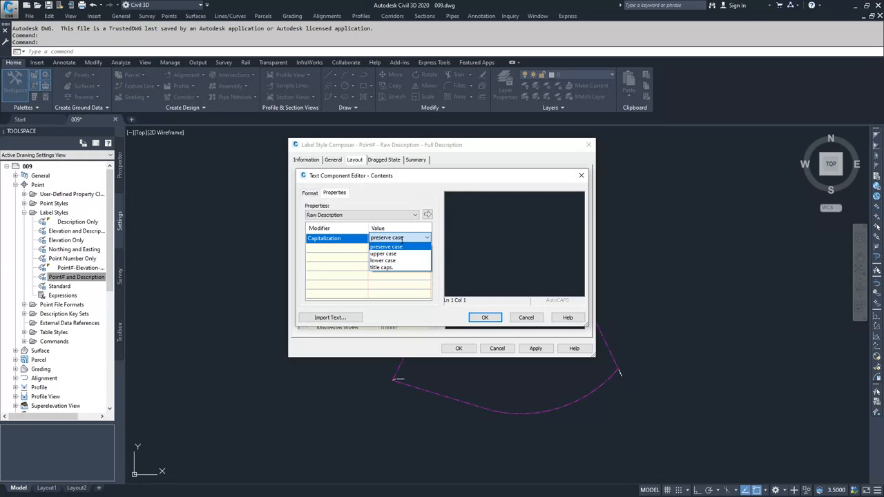
left_click(387, 246)
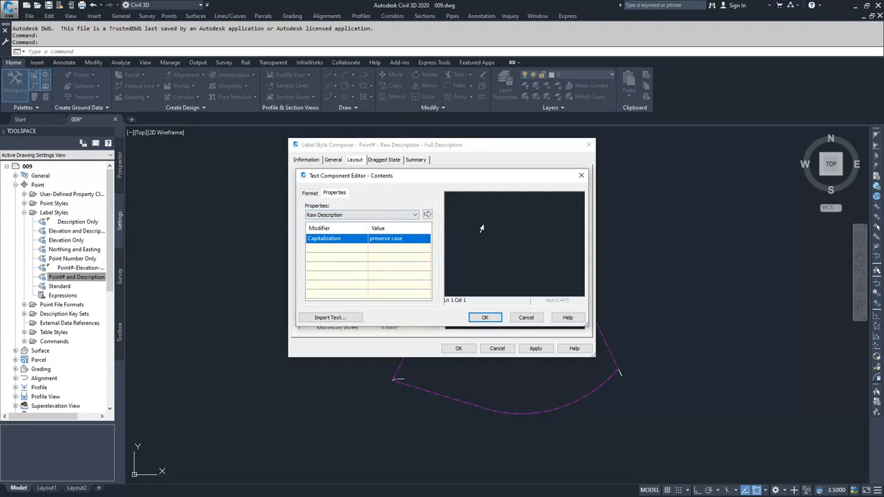
left_click(427, 216)
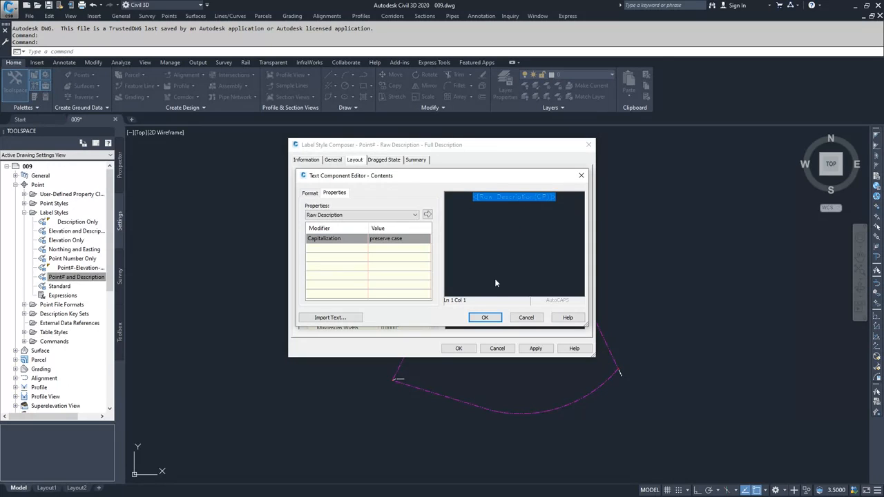
left_click(485, 317)
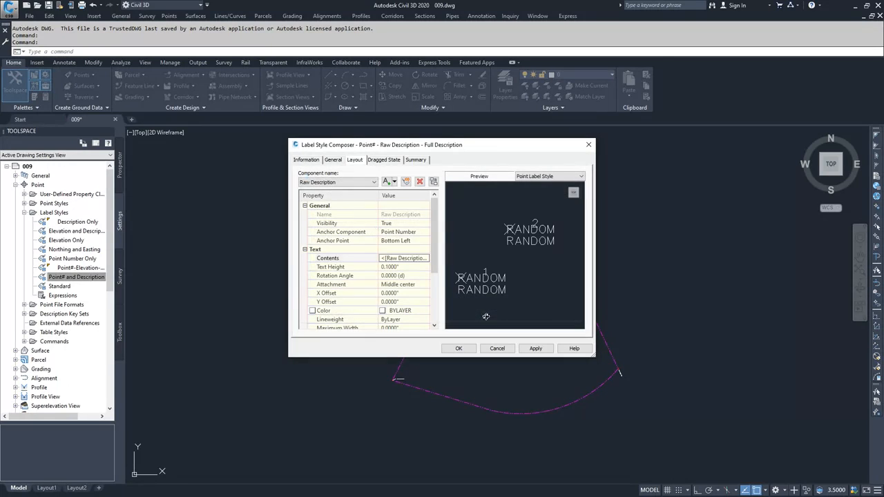
Set the Raw Description component's text attachment to Top left
left_click(409, 285)
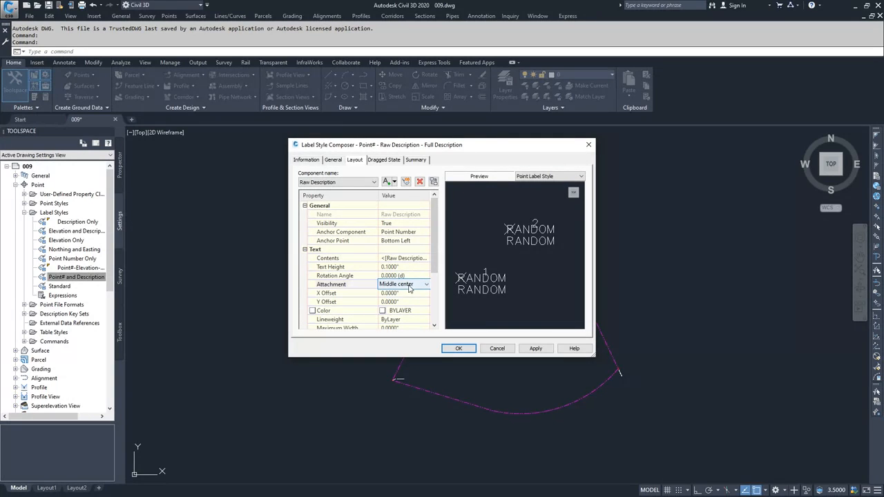
left_click(411, 286)
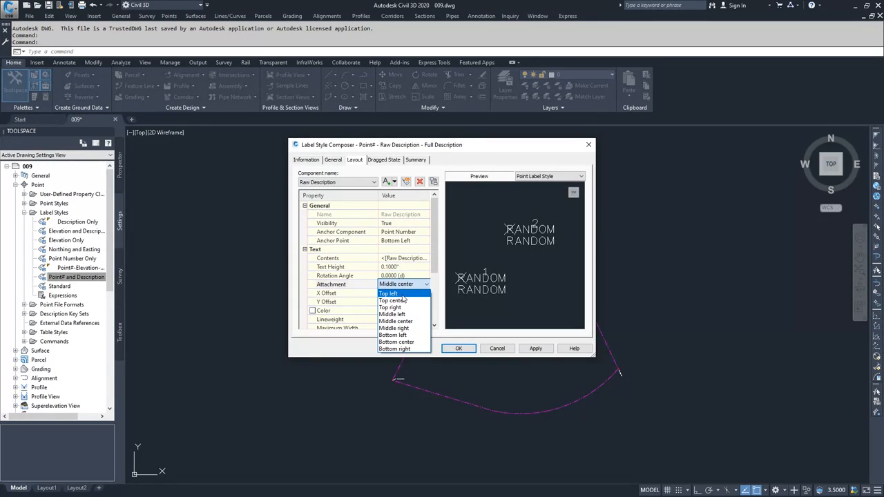
left_click(403, 295)
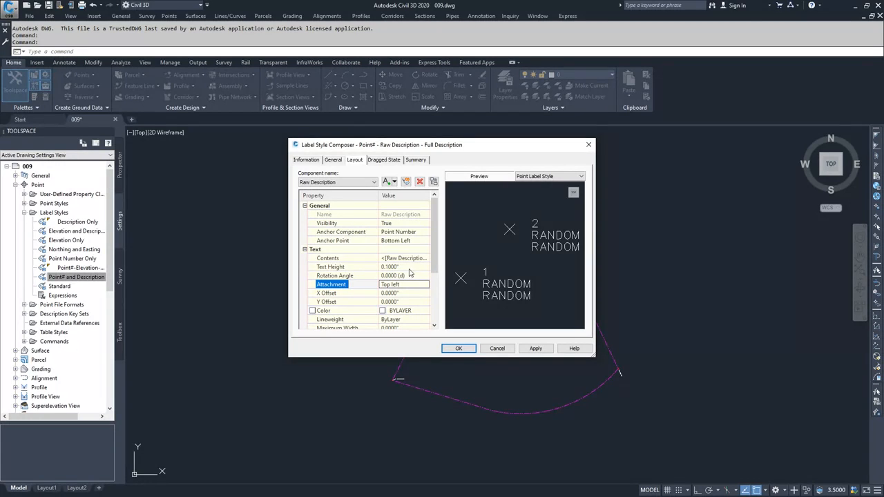
Review the style's remaining layout, dragged state and summary settings, and apply and accept the new label style
scroll(436, 258, "down", 1)
scroll(436, 259, "down", 3)
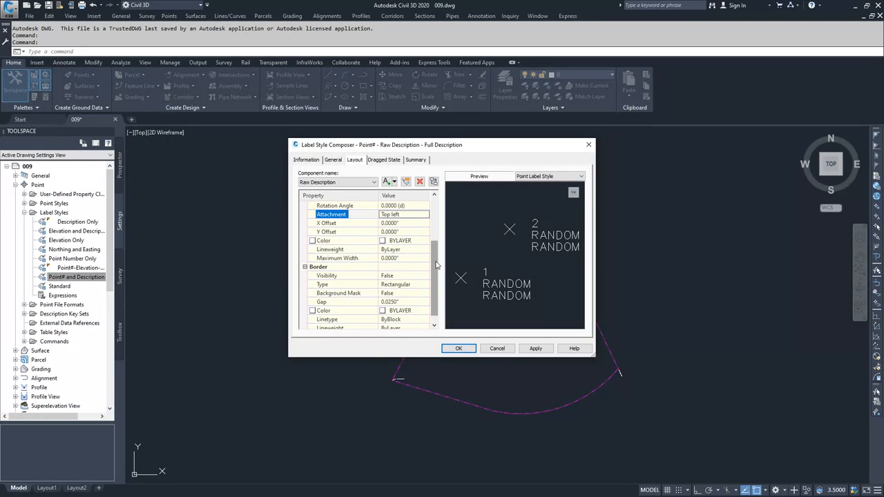
scroll(437, 267, "down", 1)
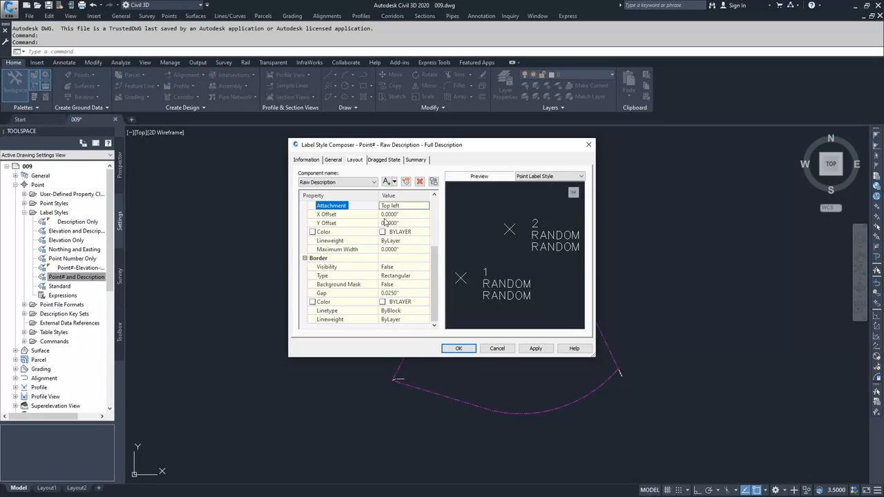
left_click(380, 161)
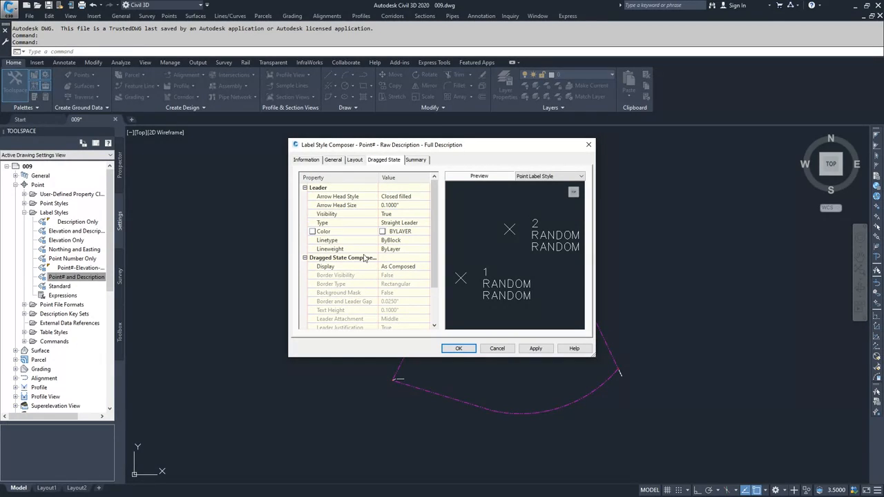
scroll(429, 249, "down", 2)
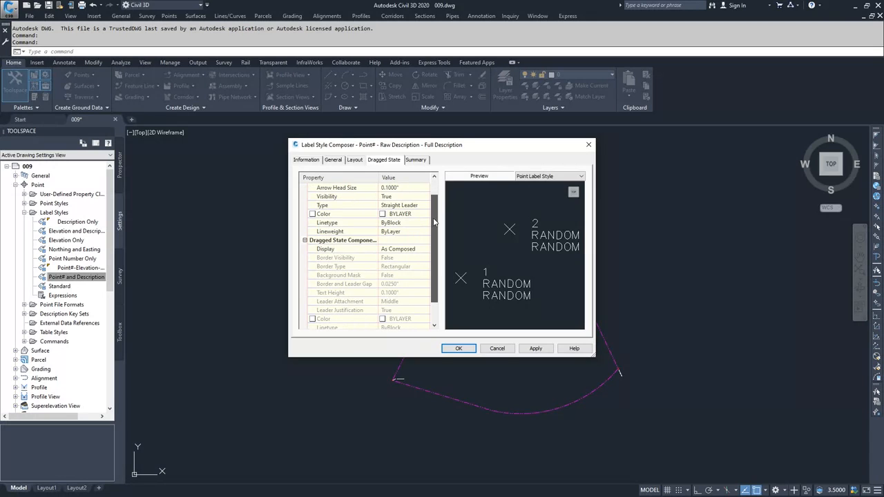
scroll(431, 244, "up", 2)
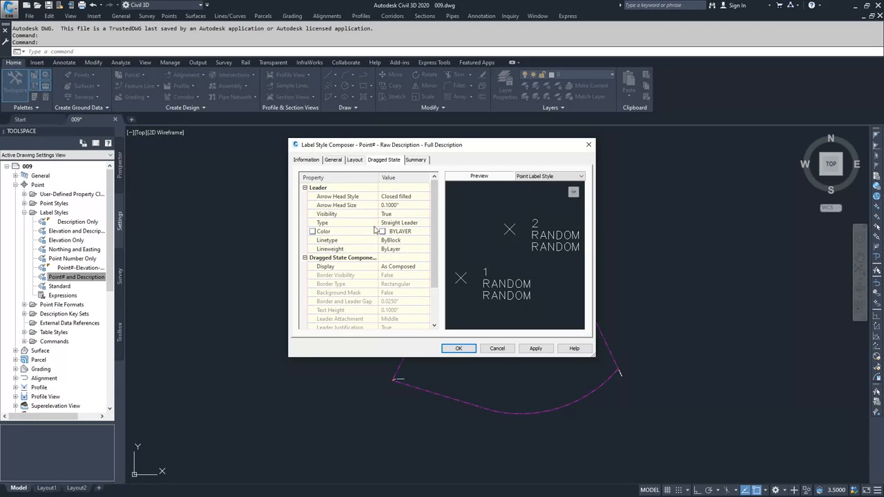
left_click(417, 160)
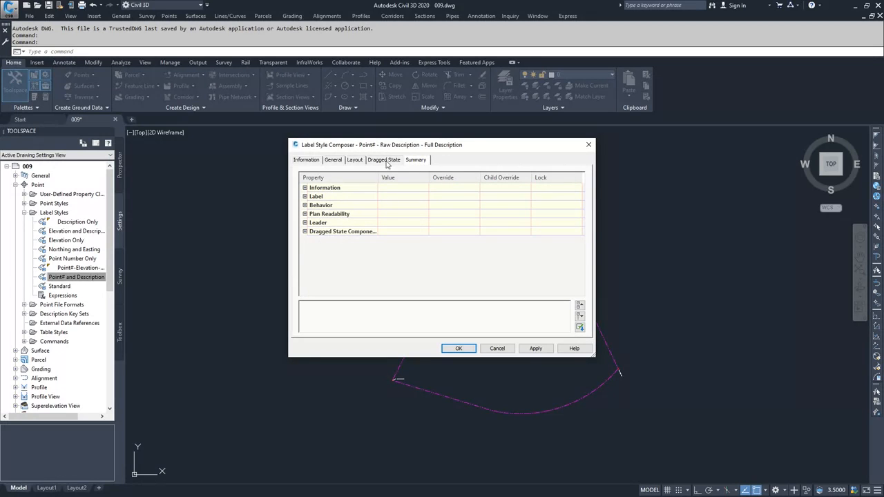
left_click(532, 349)
left_click(460, 348)
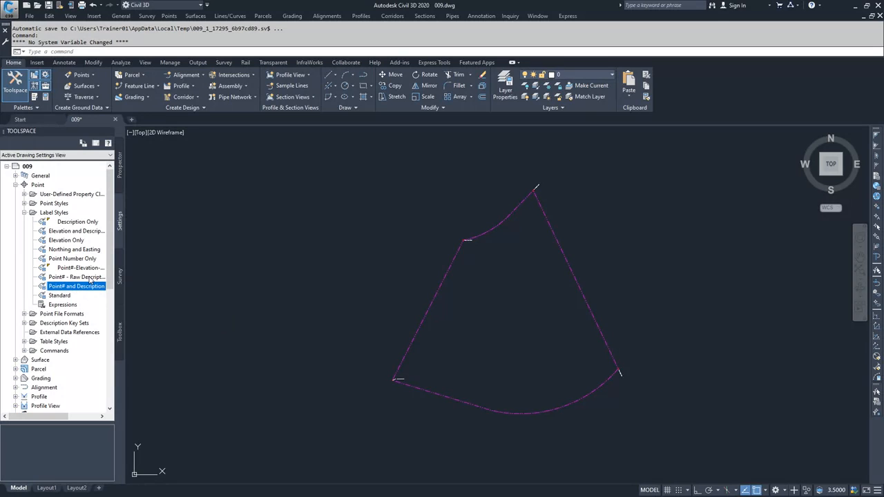
Open the drawing's points for editing, check the point label style assigned to them, and close the point table
left_click(120, 170)
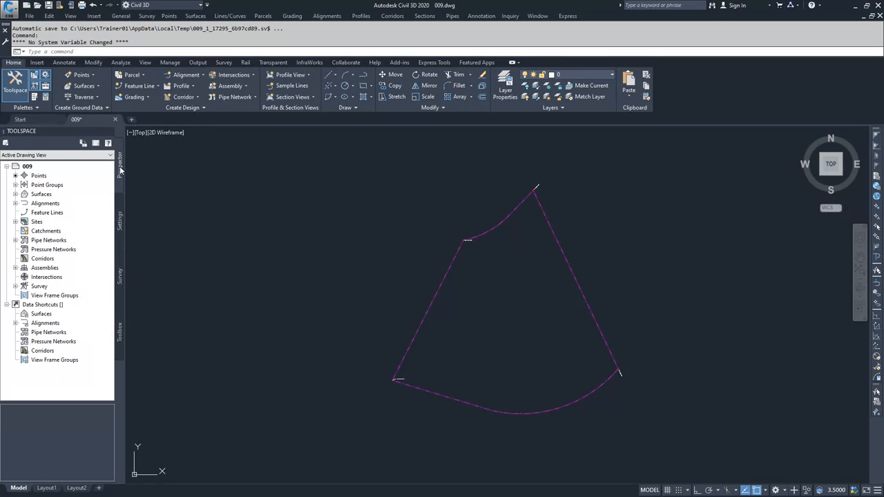
right_click(38, 176)
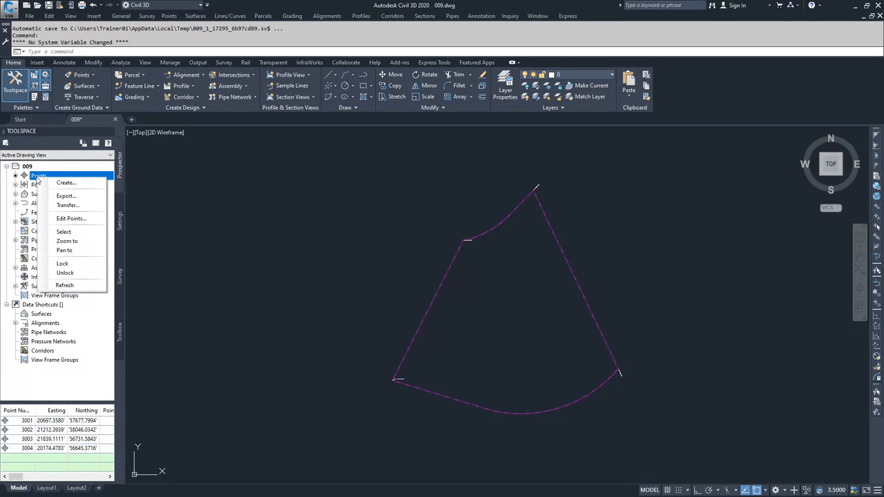
left_click(61, 219)
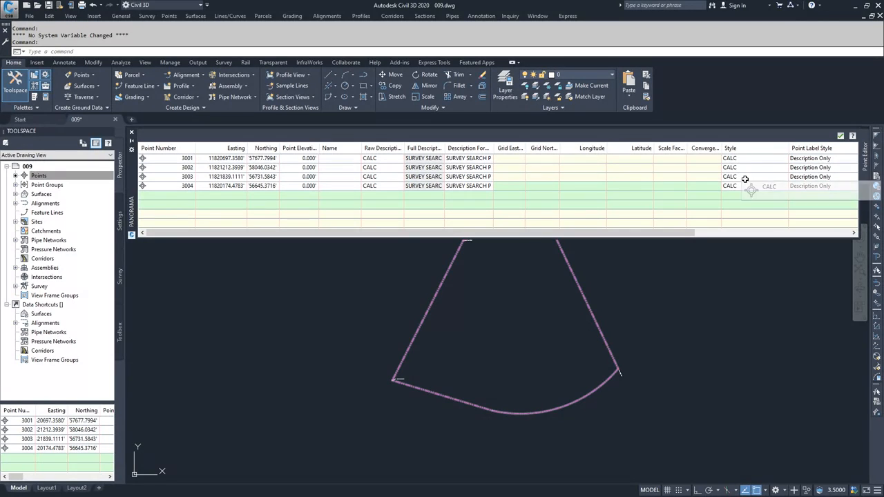
left_click(841, 136)
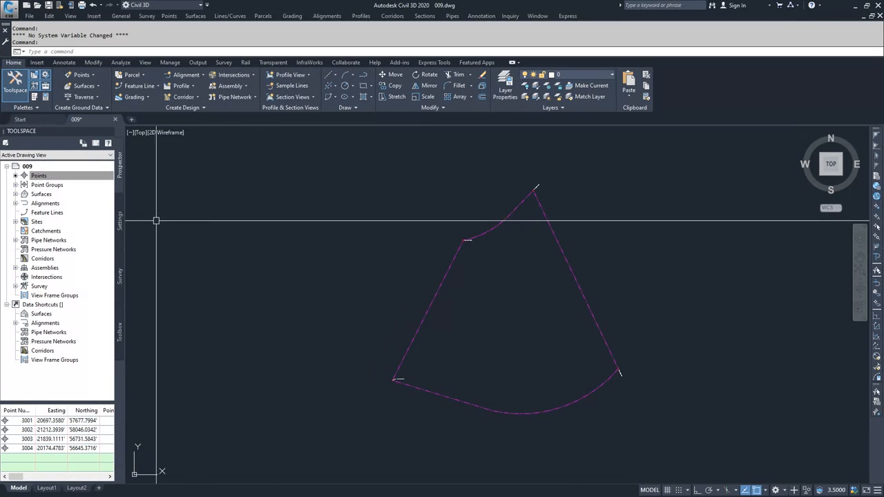
Open the keys of the Essentials description key set for editing
left_click(119, 228)
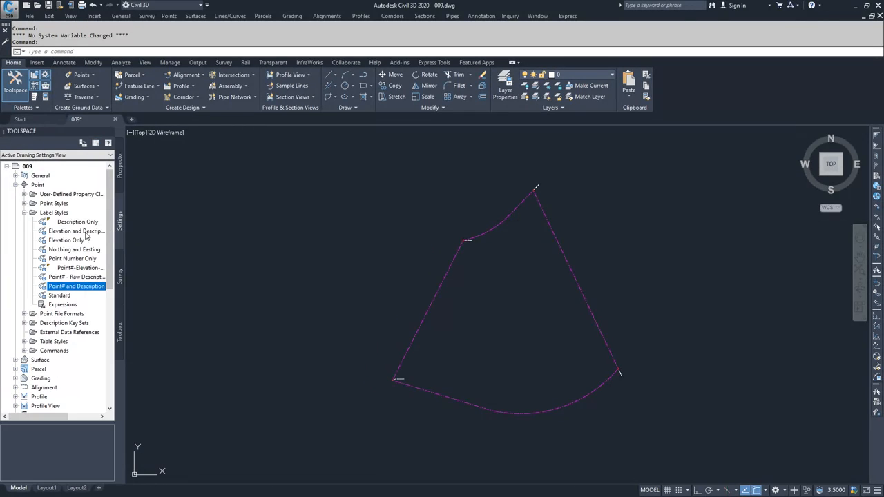
left_click(26, 213)
left_click(24, 231)
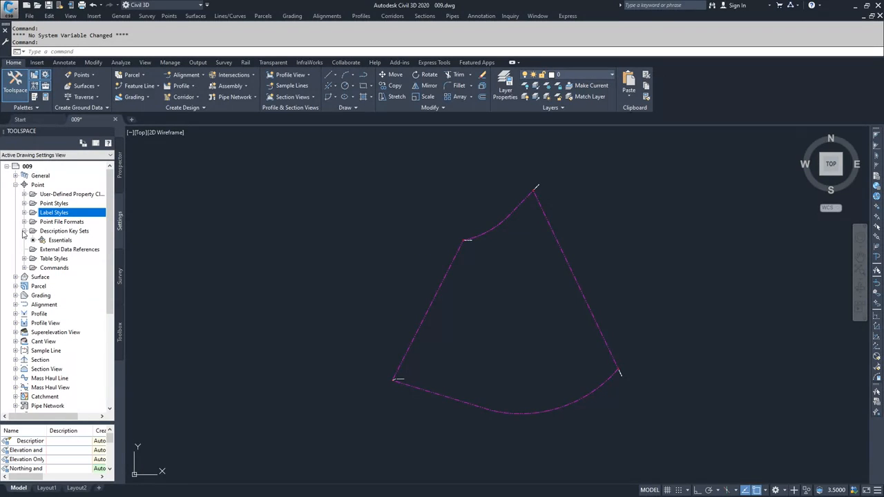
left_click(57, 240)
right_click(58, 242)
left_click(79, 260)
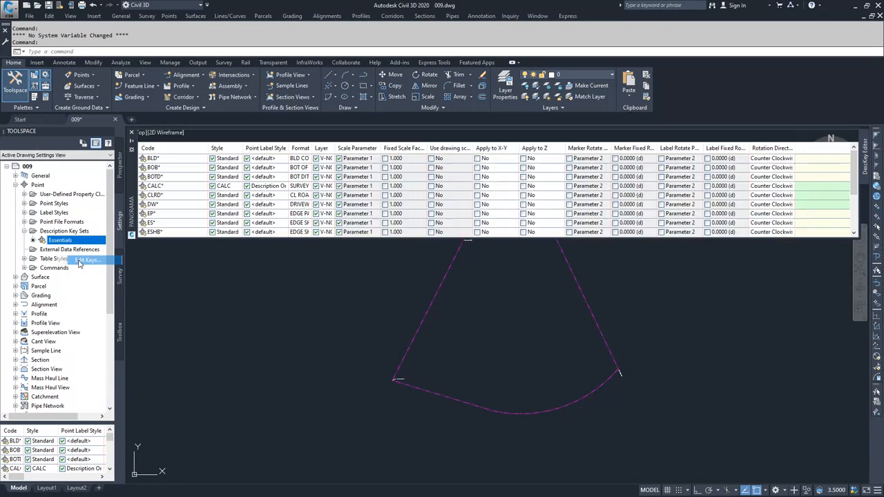
Set the CALC* key's point label style to Point# - Raw Description - Full Description and close the key editor
left_click(155, 186)
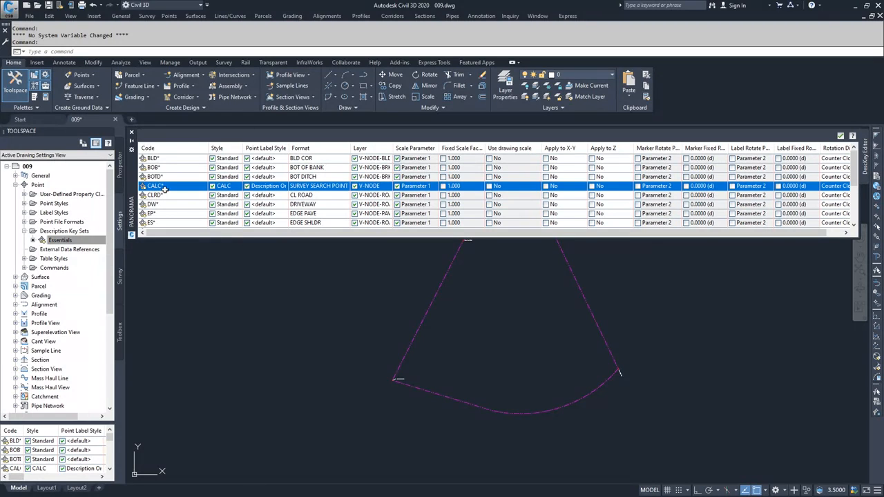
left_click(266, 187)
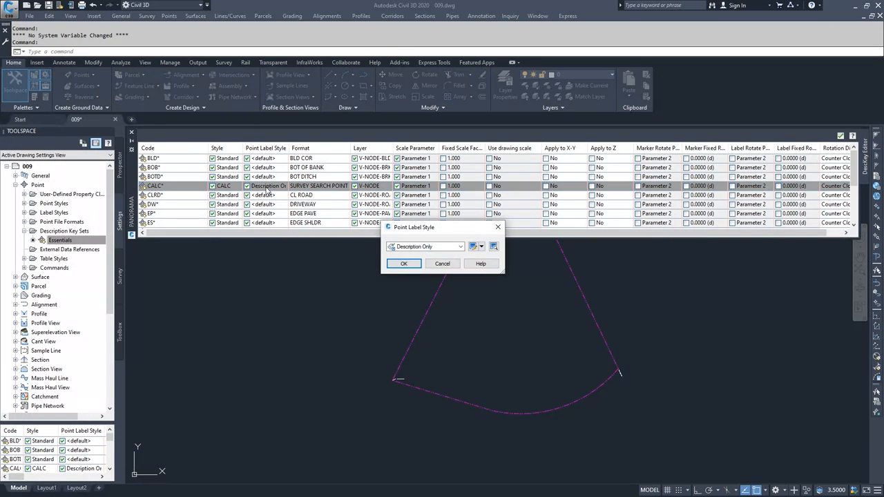
left_click(438, 248)
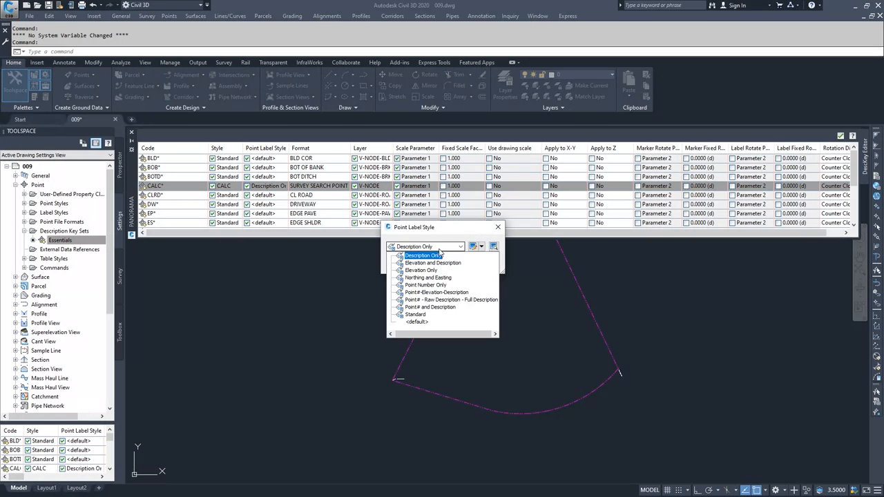
left_click(441, 299)
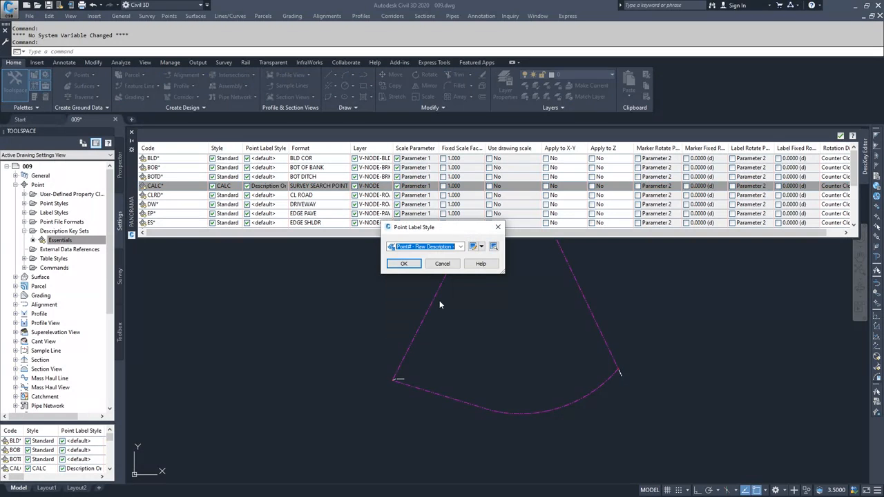
left_click(404, 264)
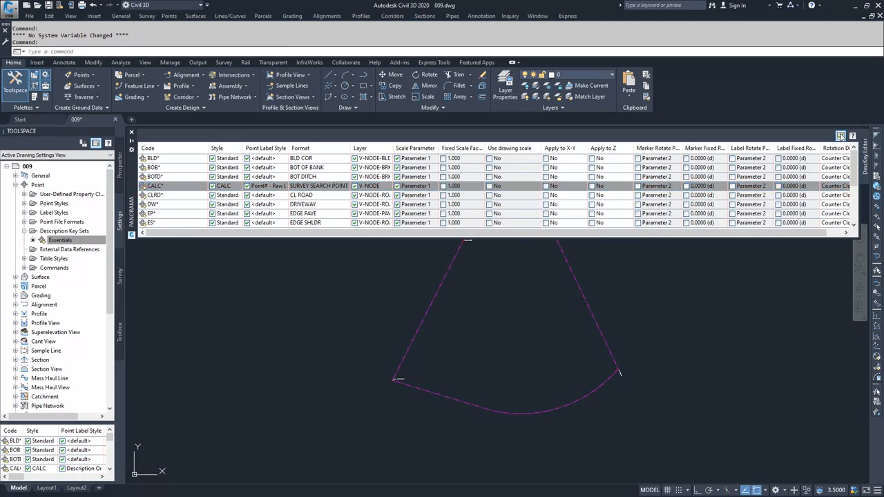
left_click(841, 136)
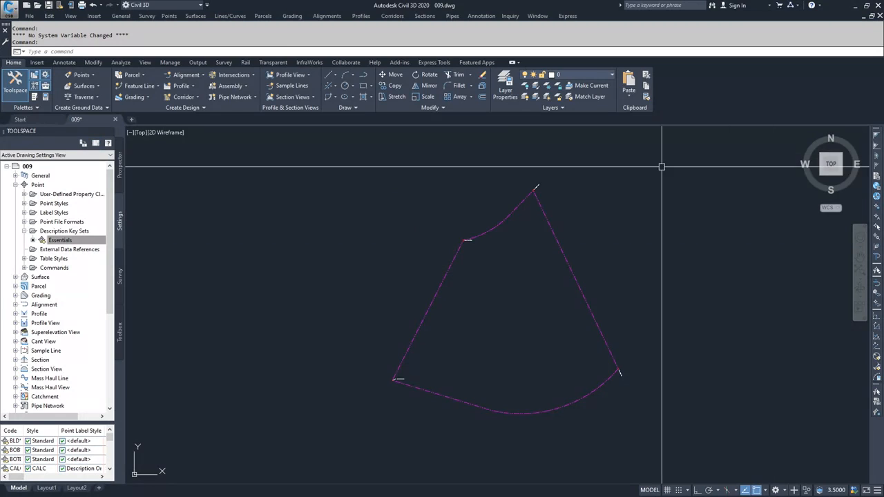
Select all the drawing's points, apply the description keys to them, and inspect the label of the upper-left boundary point
left_click(120, 165)
right_click(40, 179)
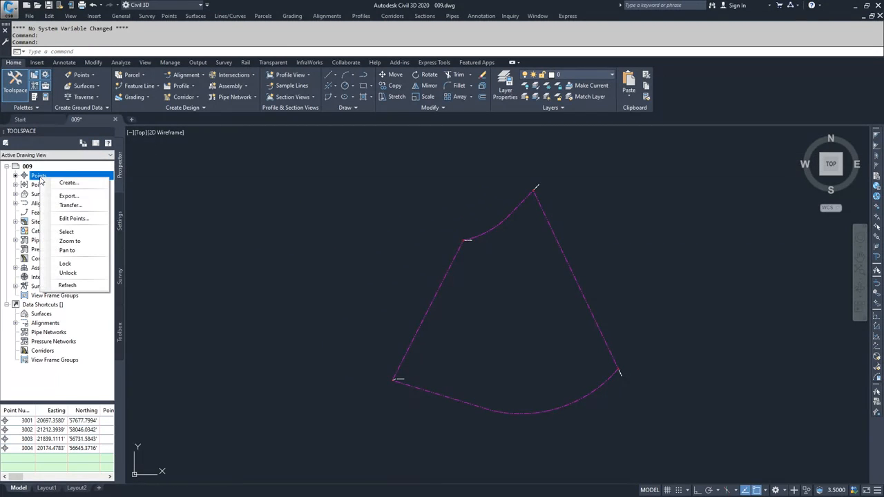
left_click(67, 232)
right_click(500, 296)
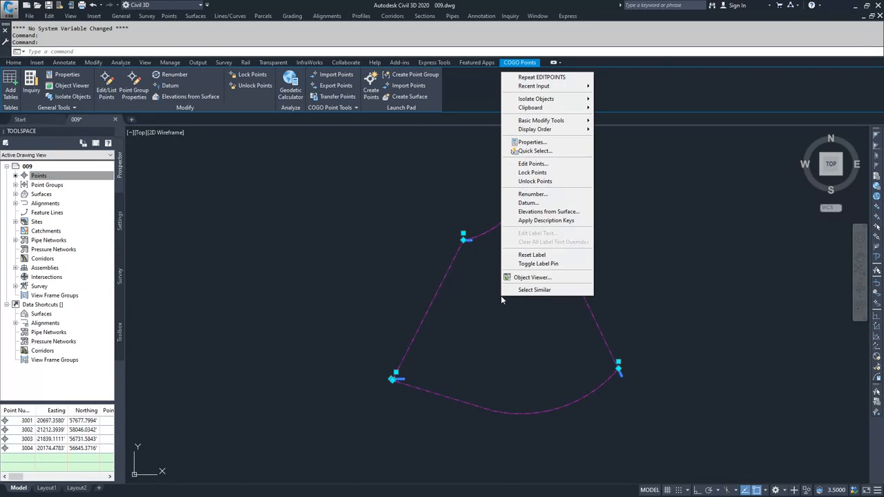
left_click(545, 220)
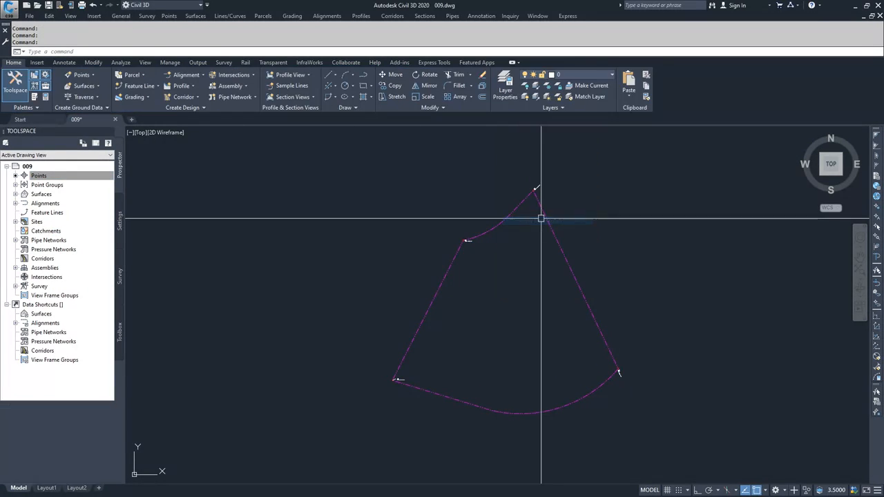
scroll(469, 245, "up", 6)
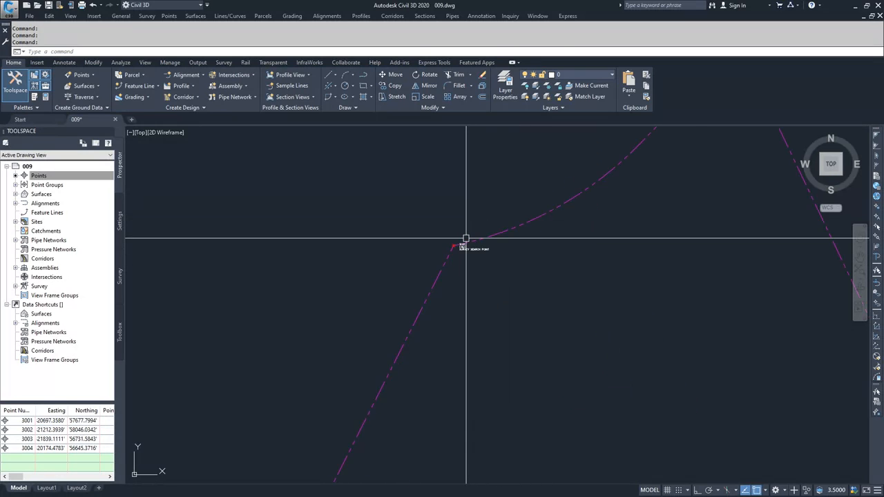
scroll(467, 238, "up", 2)
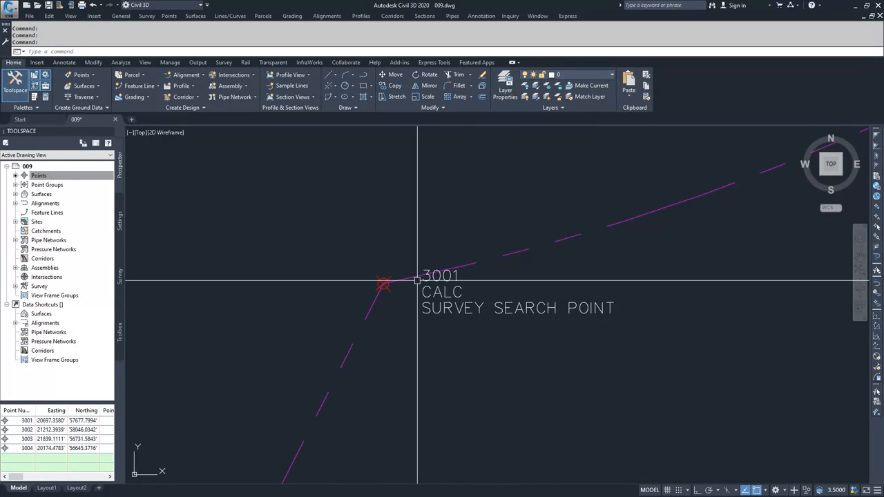